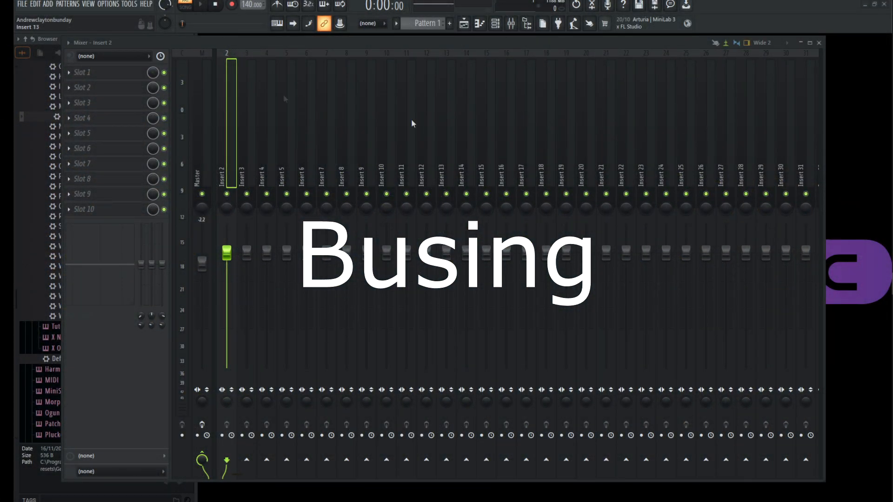
Rename the mixer track Insert 2 as "ch1"
right_click(228, 139)
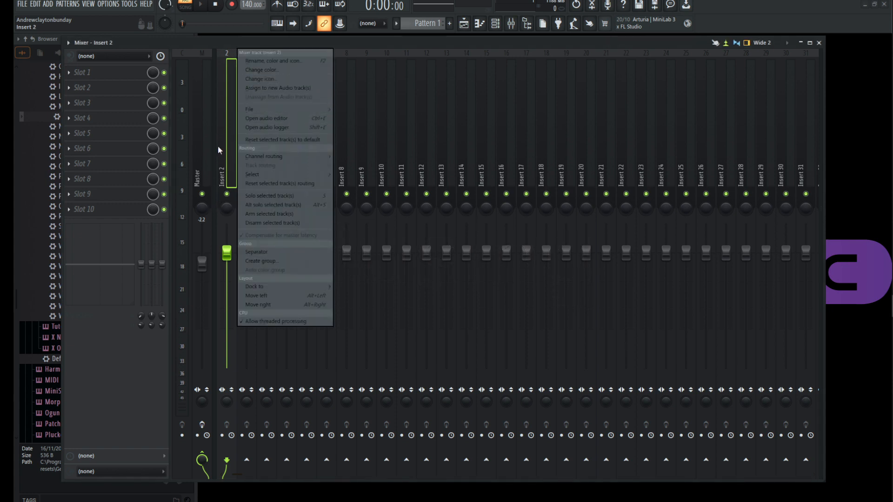
click(223, 163)
right_click(227, 153)
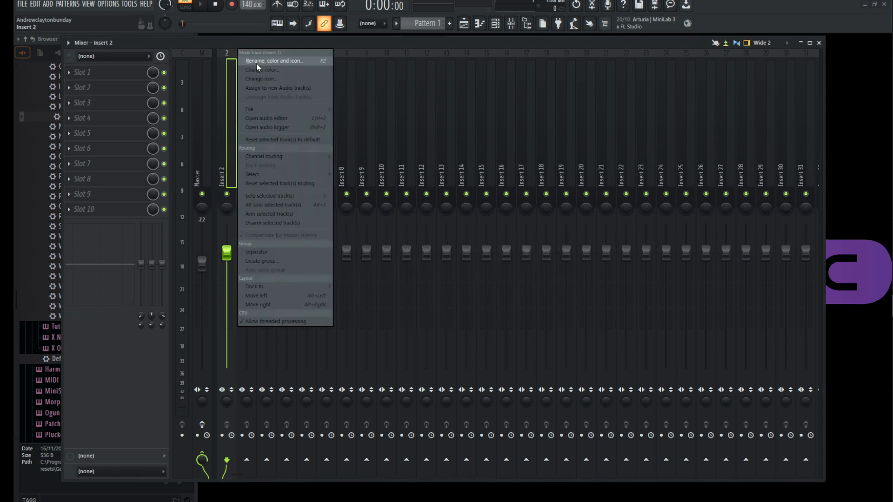
click(256, 63)
text(ch1)
key(Return)
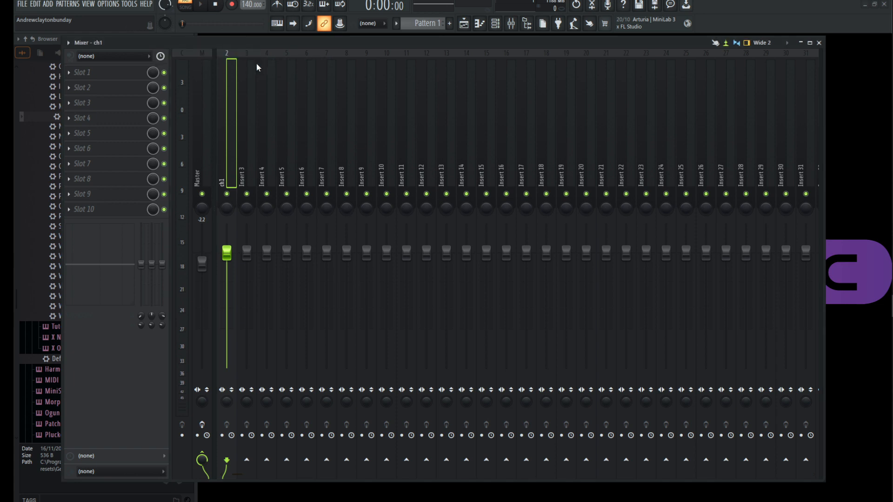
Rename the mixer track Insert 3 as "Ch2"
click(253, 115)
right_click(250, 113)
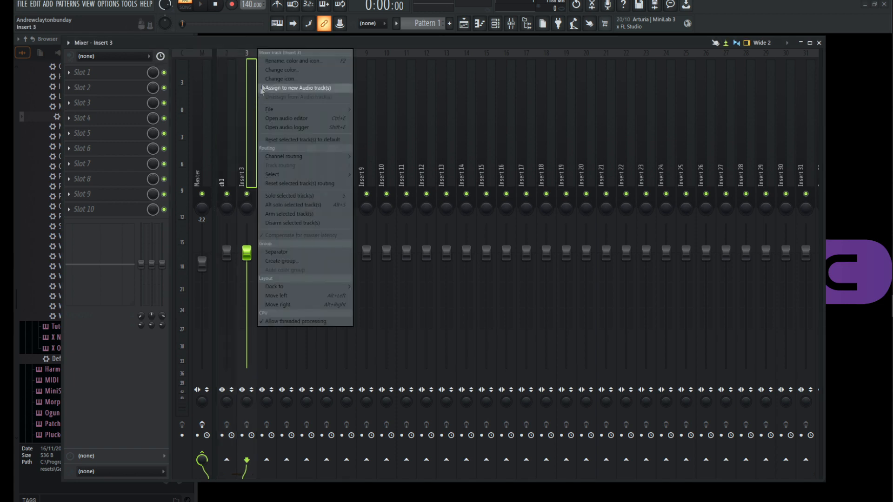
click(272, 64)
text(Ch2)
key(Return)
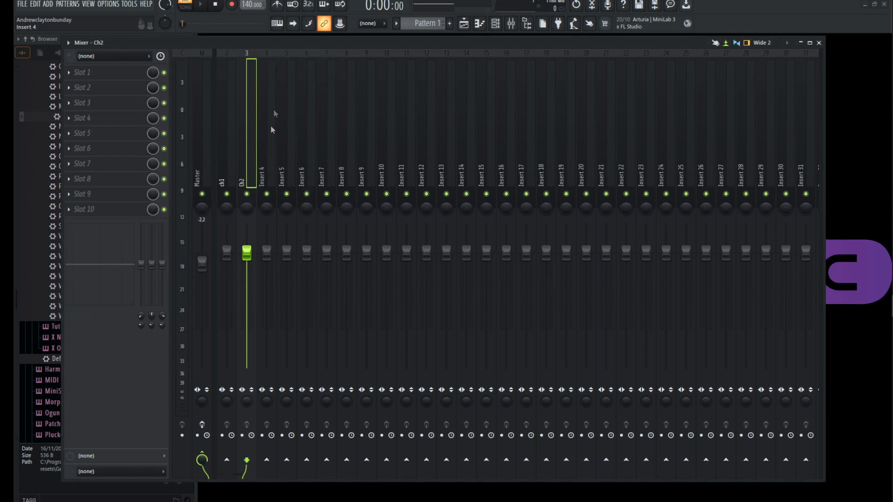
Select the ch1 mixer track and open the routing options for sending it to Insert 4
click(226, 162)
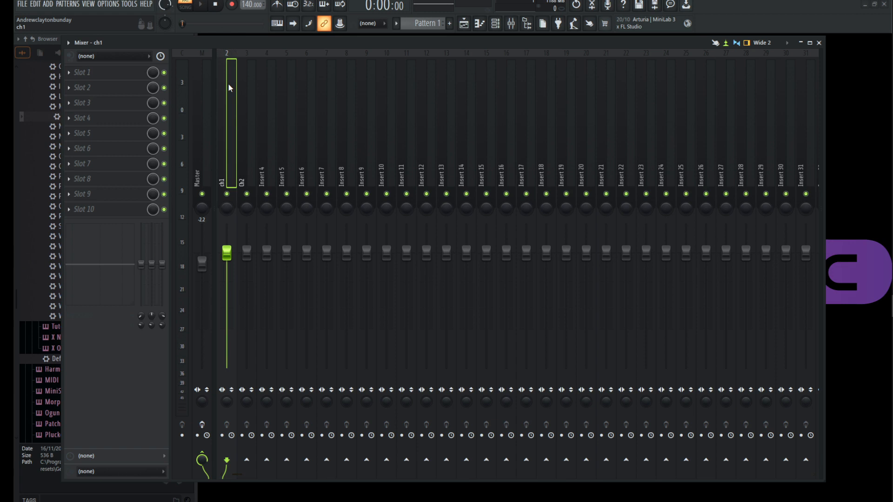
right_click(267, 462)
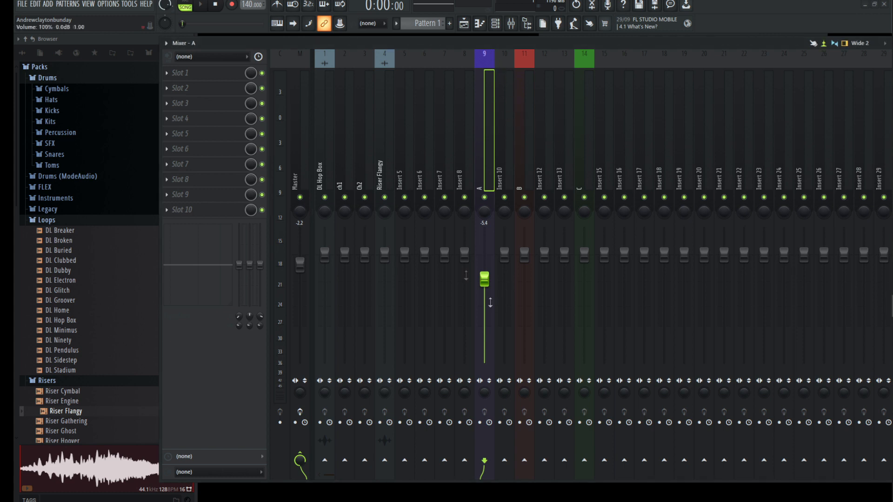
Play the song briefly to check the mixer levels, and route track A to track C only
click(200, 5)
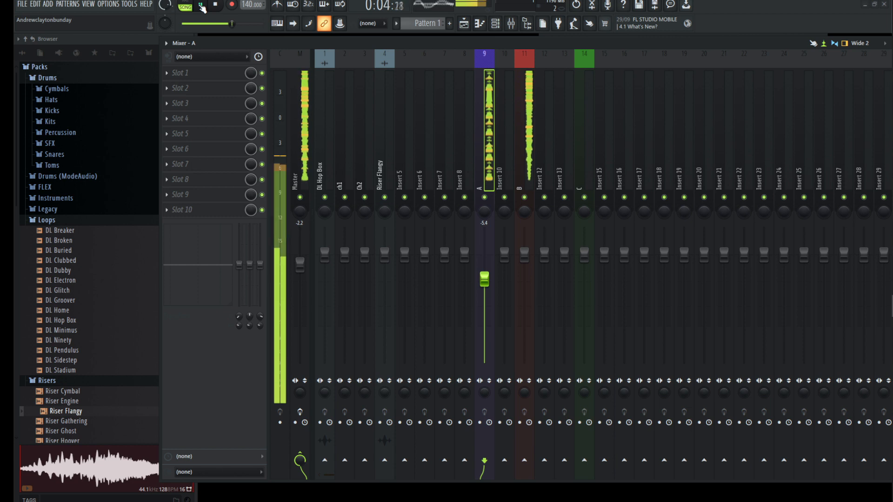
click(201, 6)
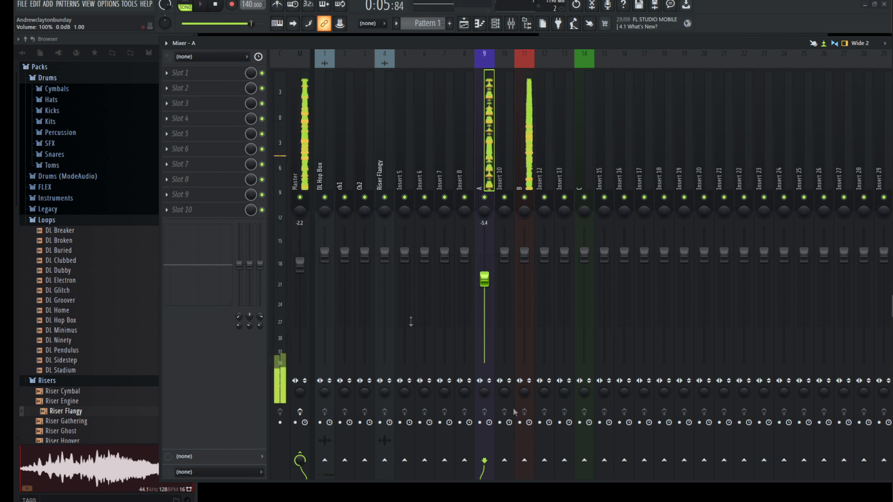
right_click(582, 463)
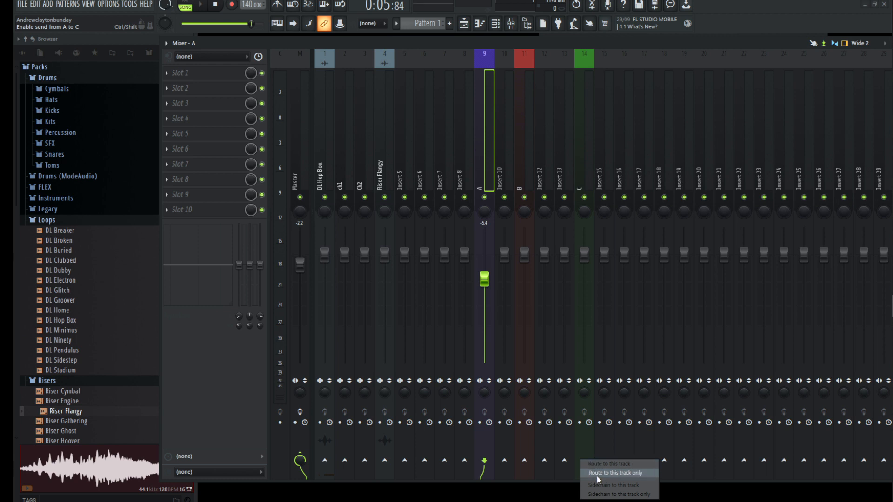
click(596, 475)
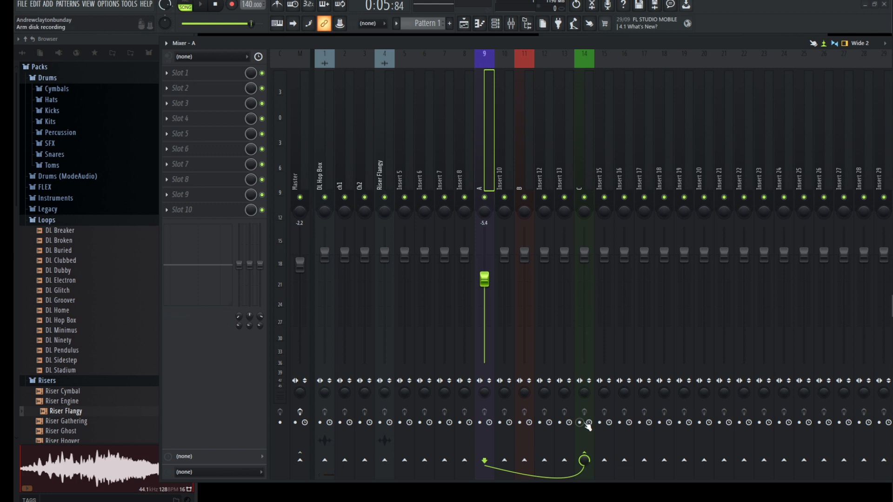
Play the song and mute mixer tracks C and B during playback
click(203, 6)
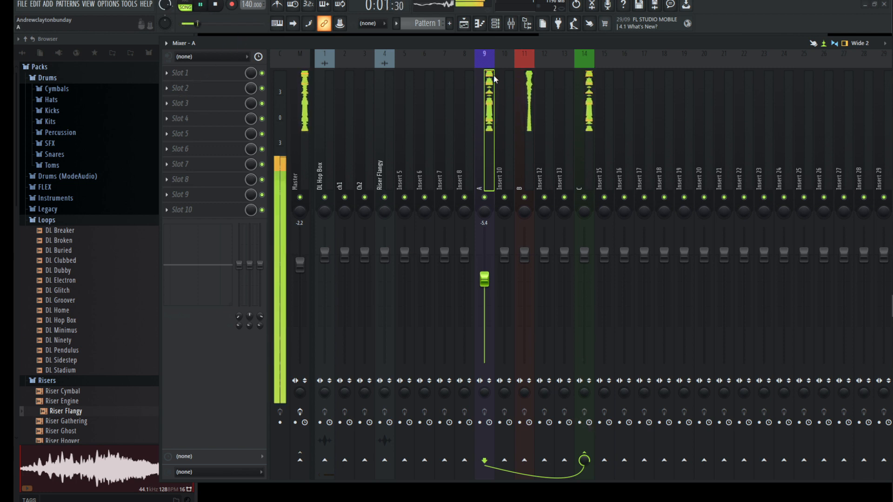
click(584, 197)
click(524, 197)
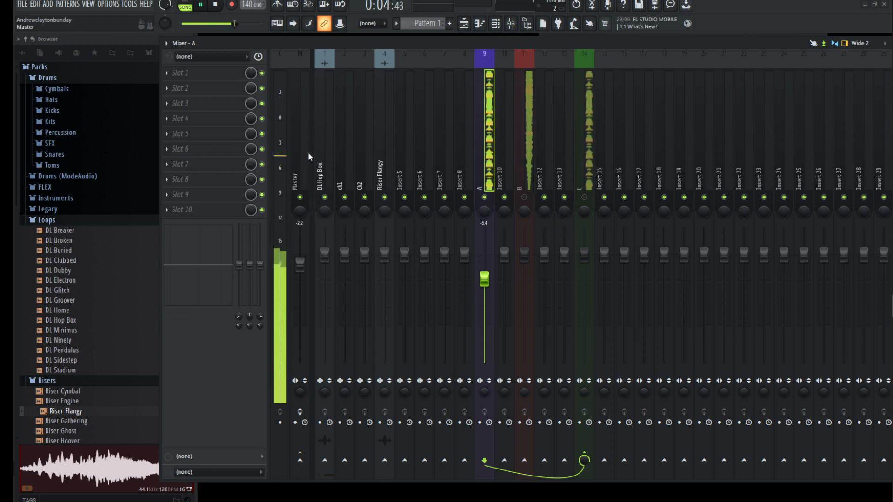
Route mixer track A to the Master track only, replacing its routing to C
right_click(484, 463)
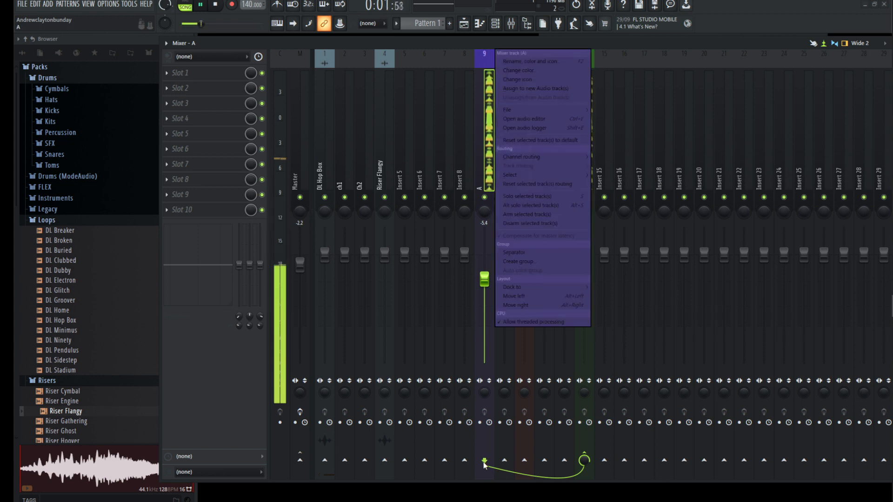
click(485, 454)
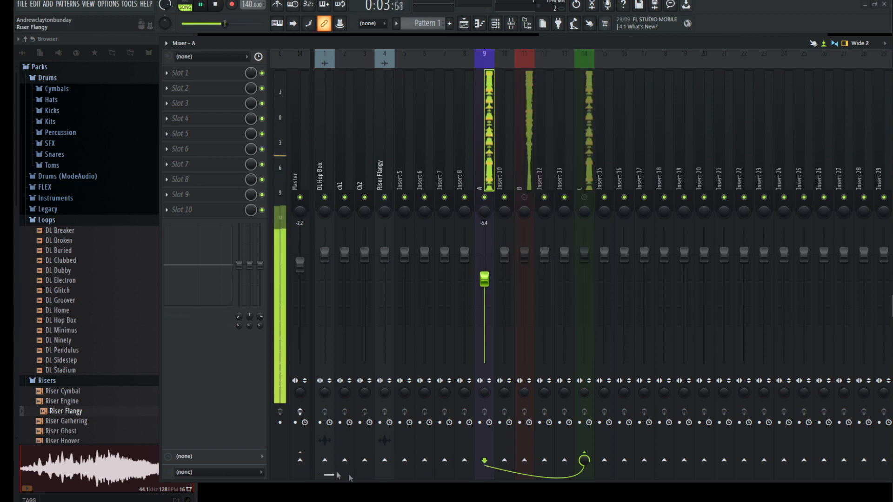
right_click(298, 462)
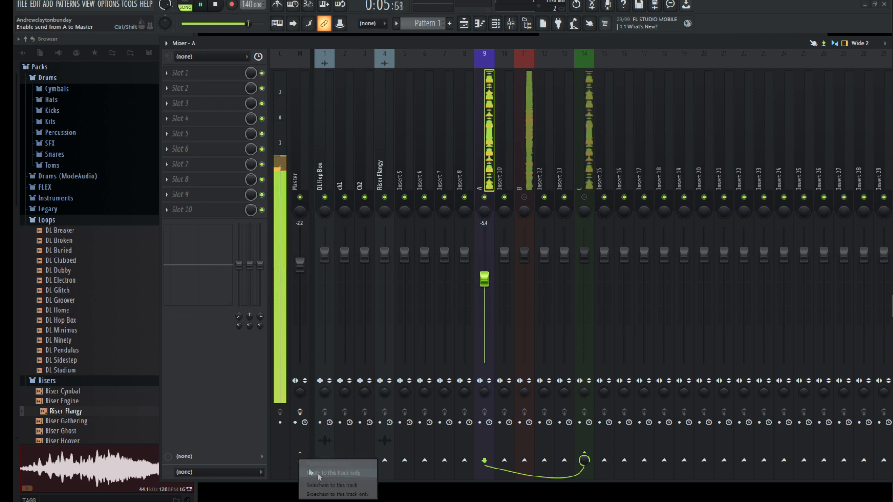
click(320, 473)
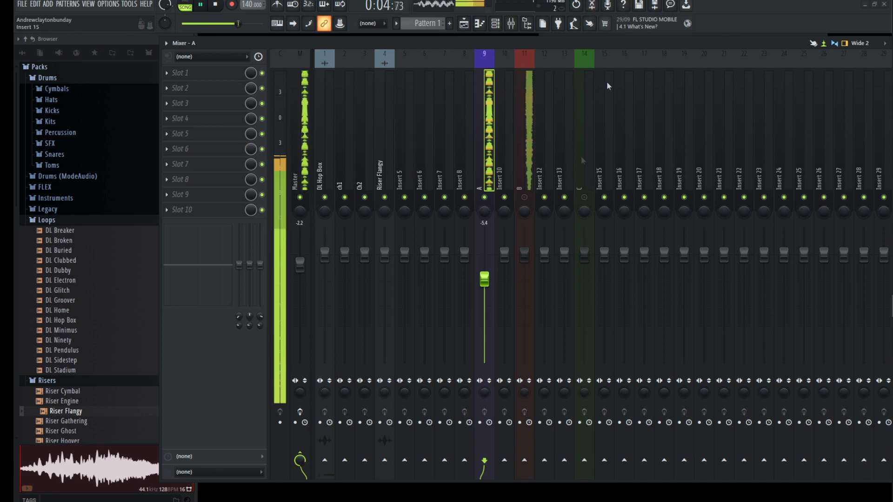
Unmute mixer track C and enable an additional send from track A to it
click(584, 198)
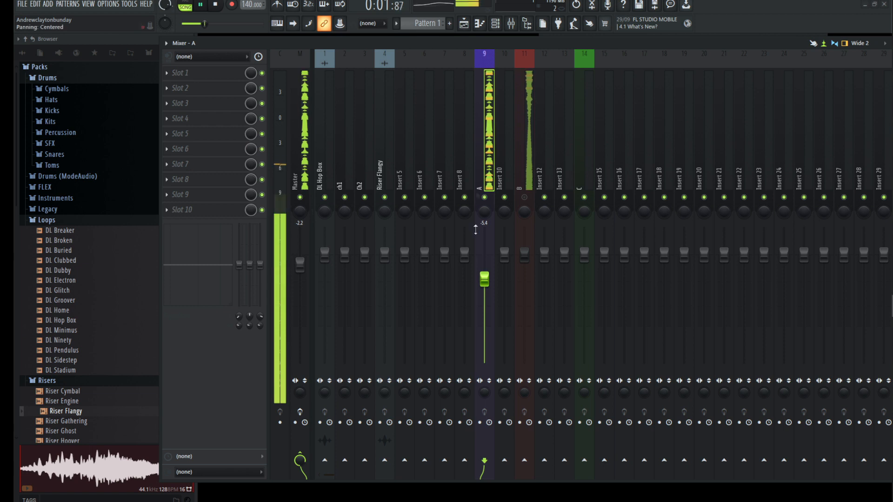
click(586, 462)
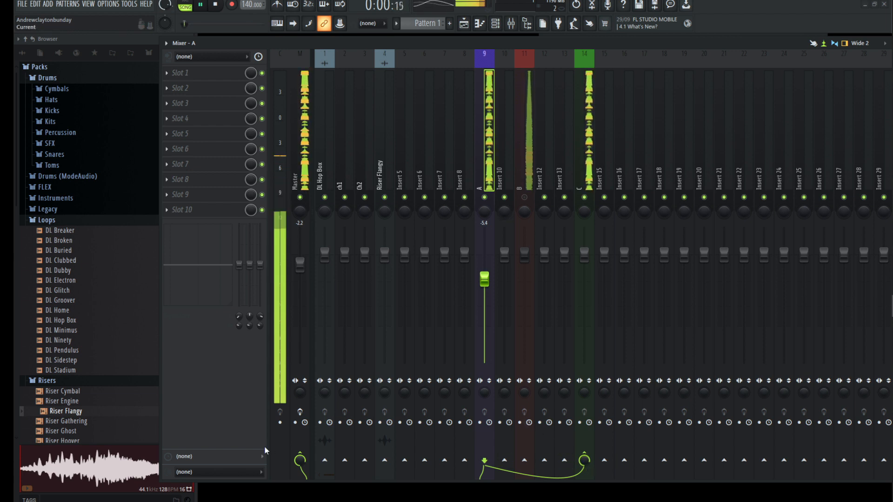
Remove the send to C by routing mixer track A to the Master track only
right_click(300, 461)
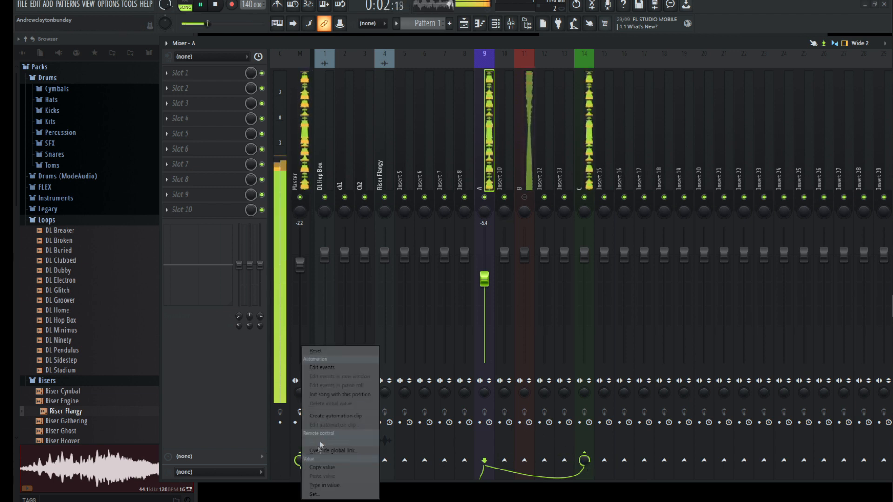
click(299, 461)
right_click(299, 460)
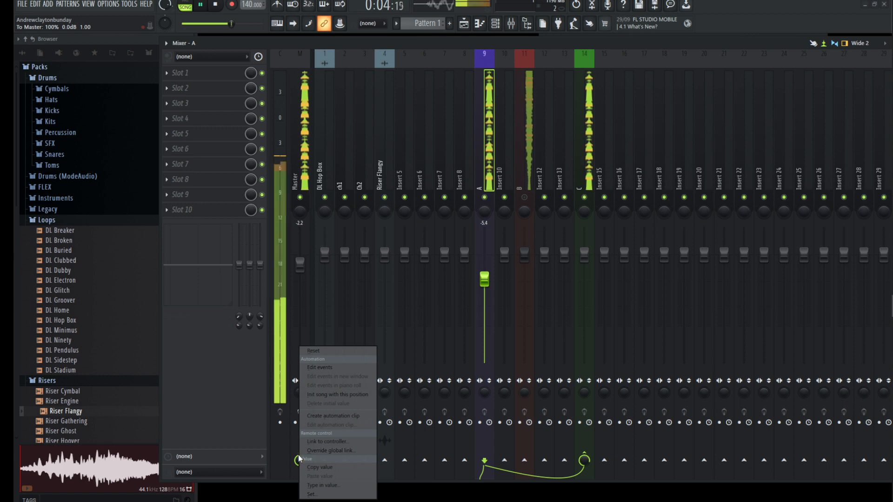
click(299, 461)
right_click(299, 460)
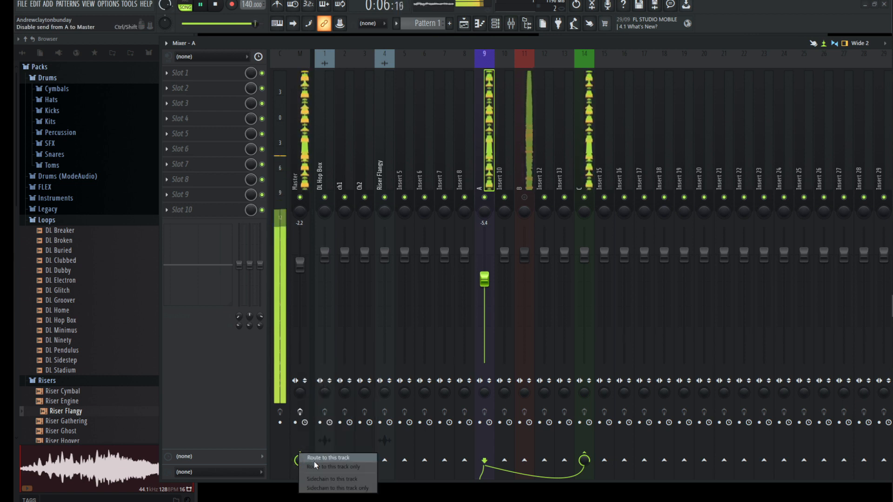
click(333, 467)
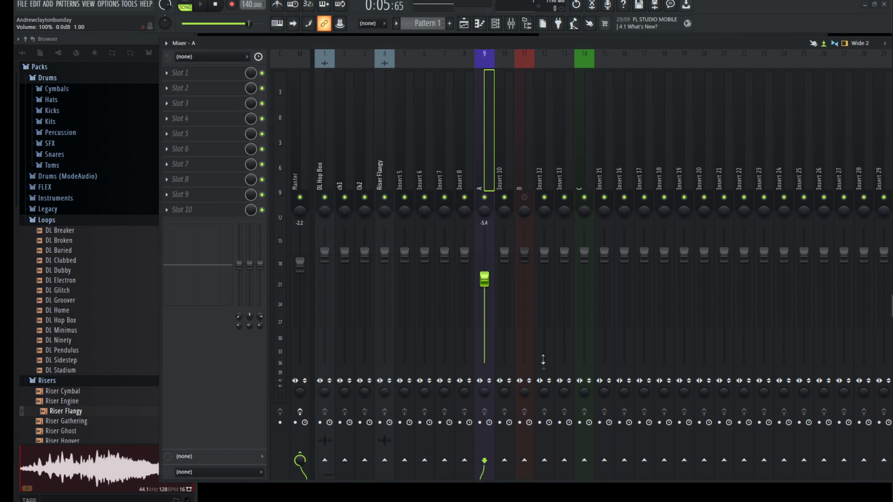
Sidechain mixer track A to track C while keeping its Master routing, and play the song to check the levels
right_click(584, 463)
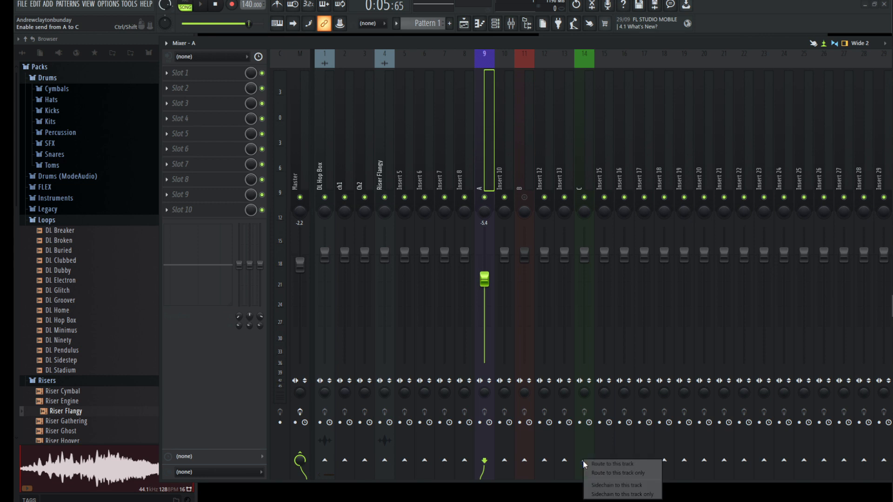
click(622, 488)
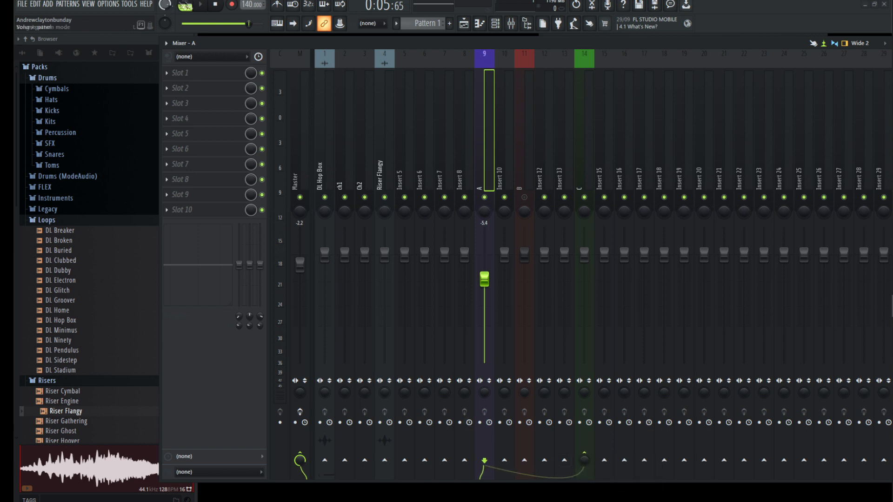
click(202, 10)
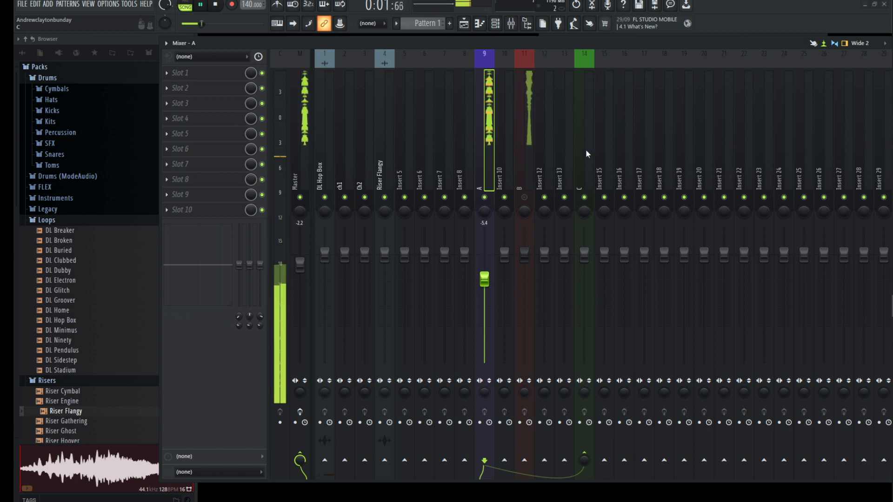
click(213, 6)
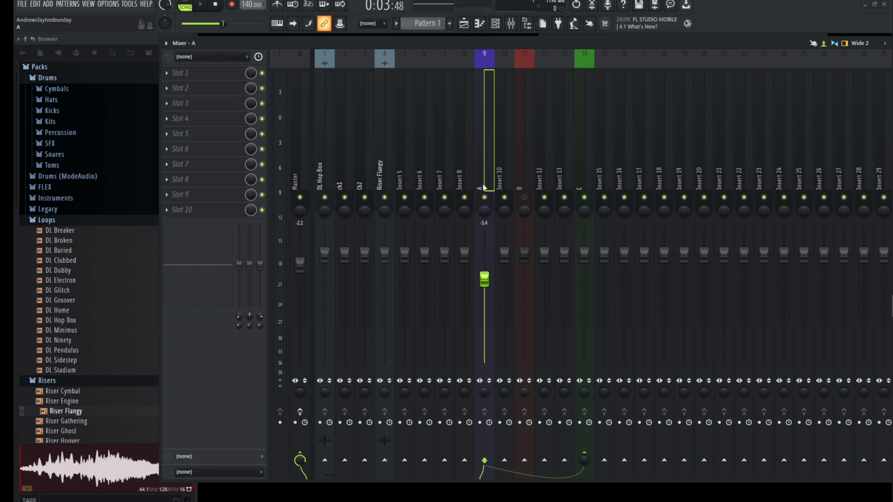
Examine the routing of mixer tracks B, C and A by selecting them in turn
click(520, 125)
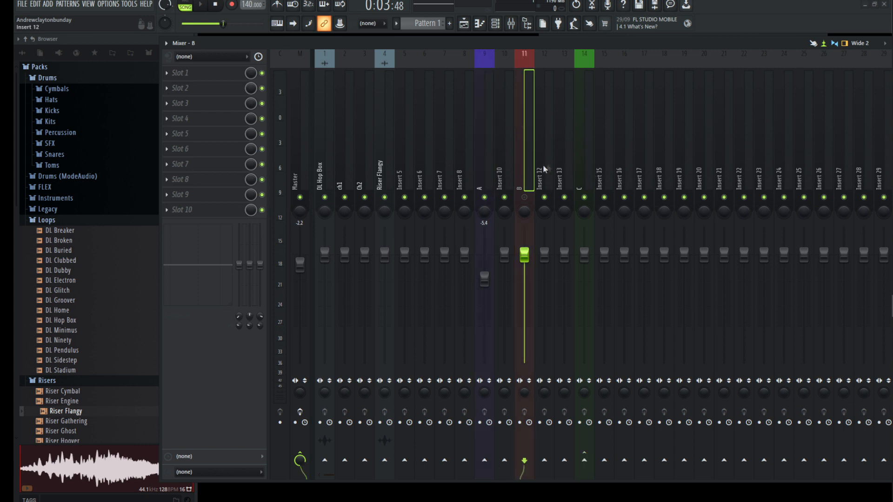
click(587, 116)
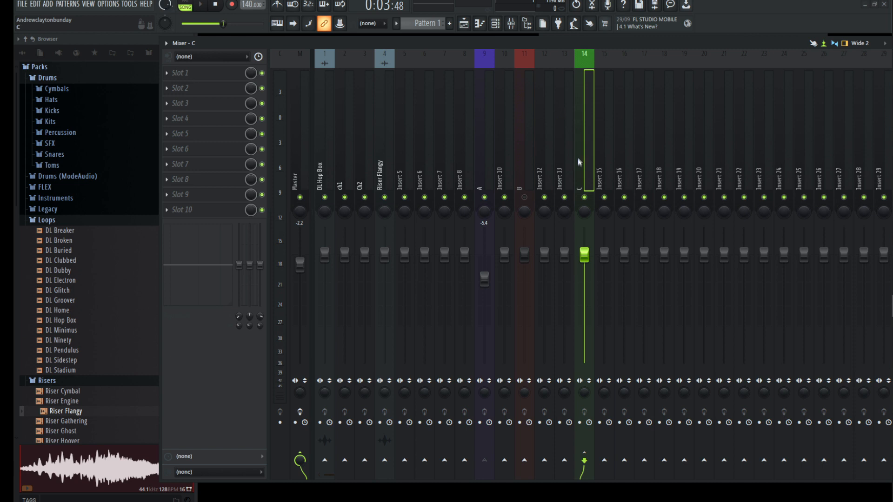
click(487, 152)
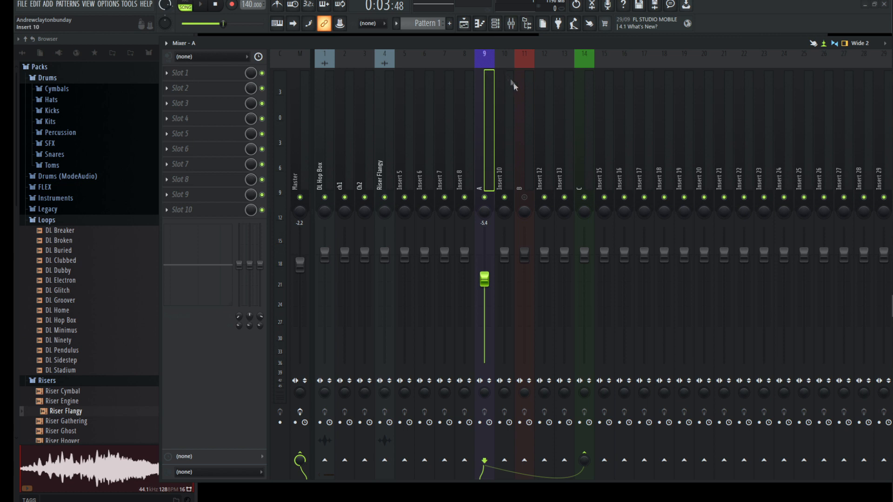
Route mixer track B to track C only
click(522, 91)
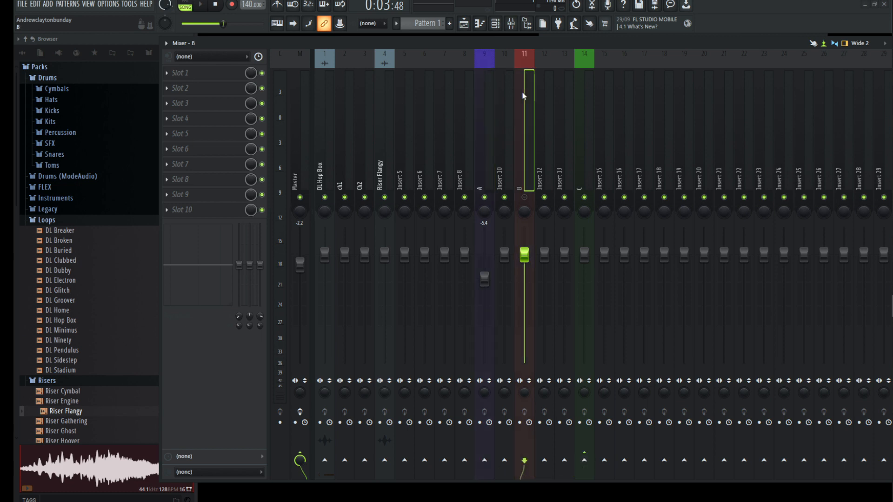
right_click(584, 461)
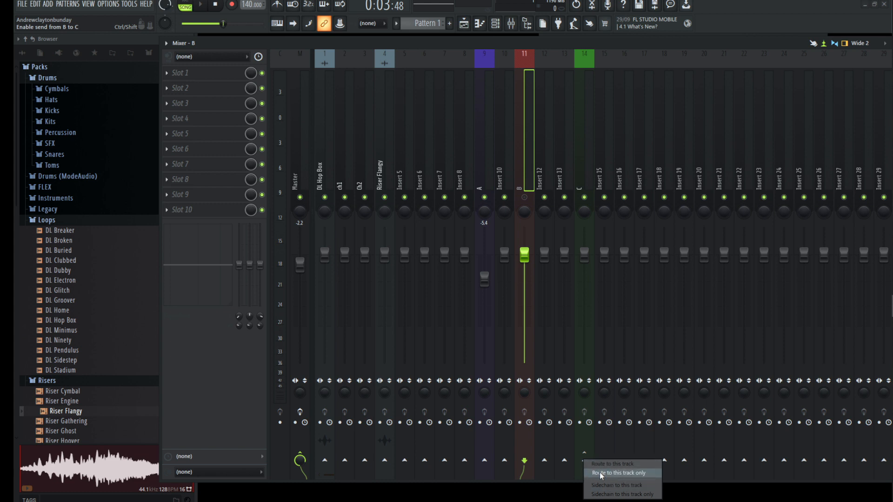
click(599, 472)
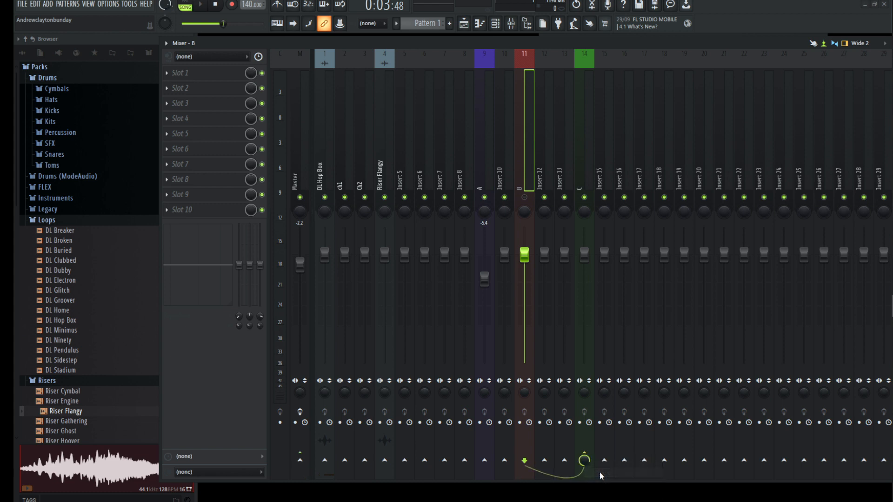
Load the Fruity Limiter effect preset "For drums (slight saturation)" onto mixer track C
click(592, 137)
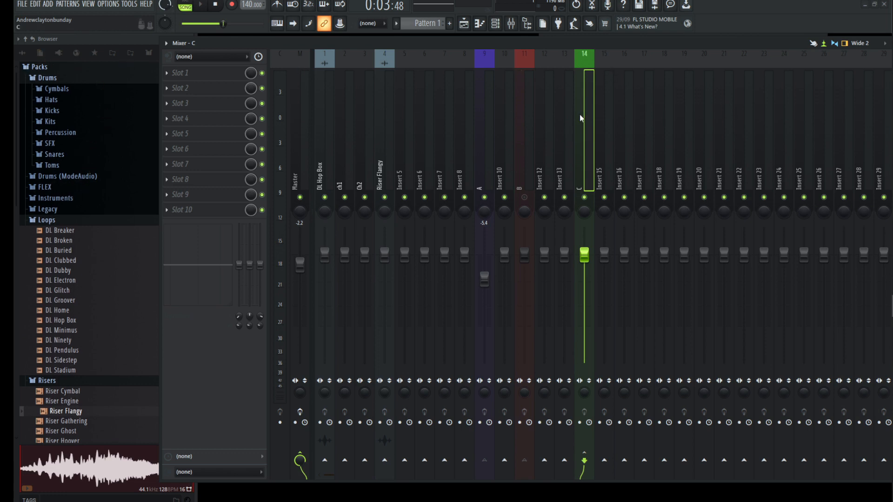
click(28, 55)
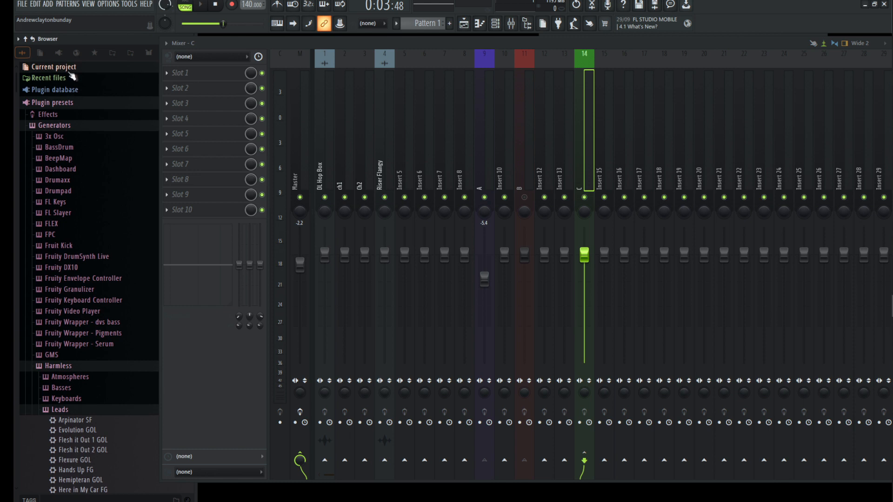
click(47, 115)
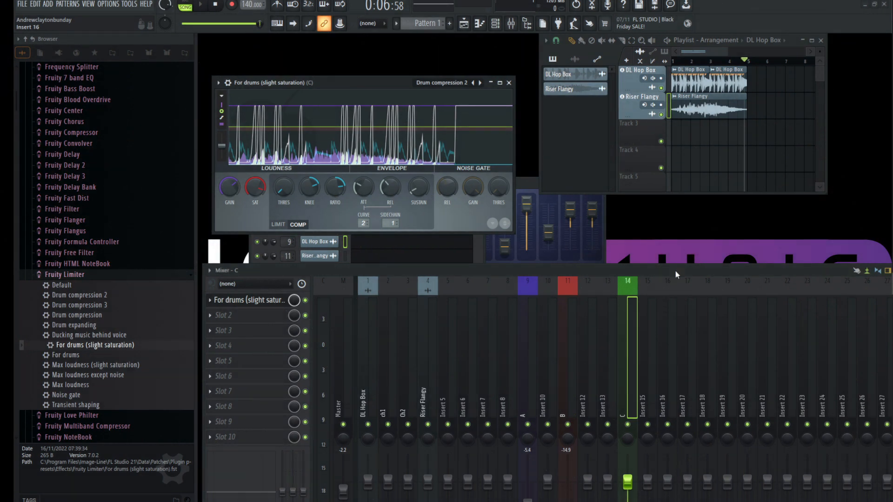
Move the mixer window up to show its full height and dock mixer track C to the Left section
drag(674, 270, 657, 53)
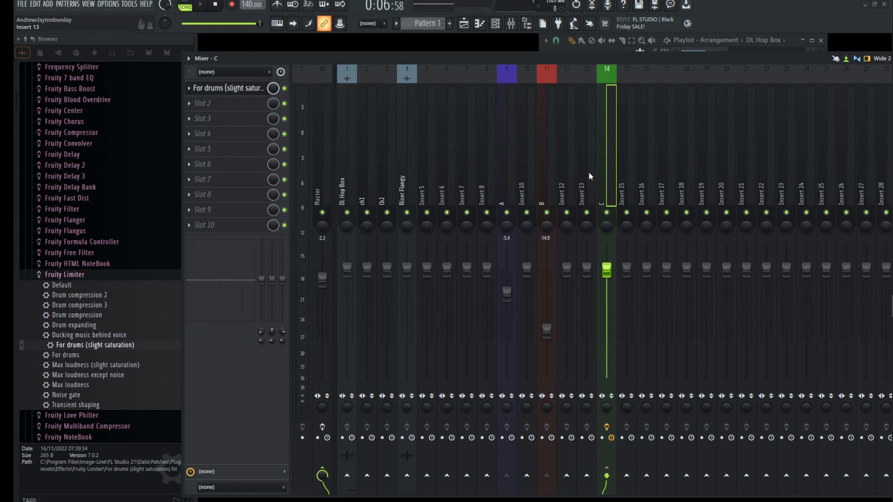
right_click(611, 80)
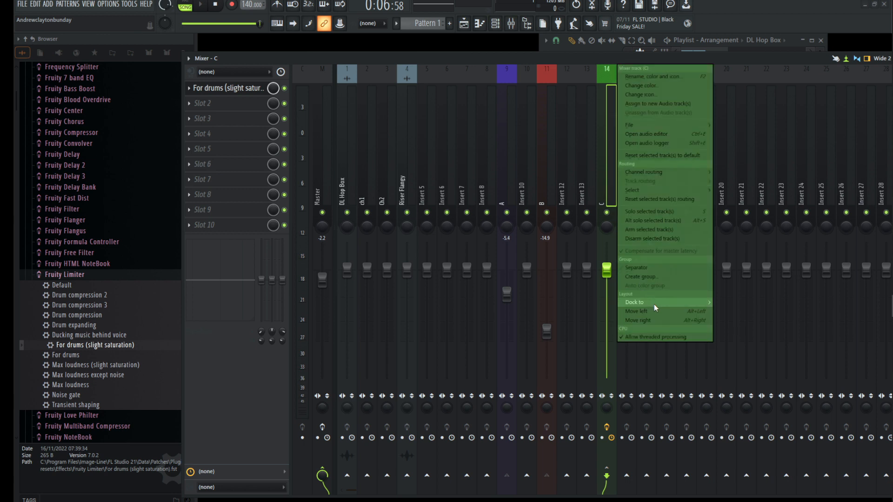
mouse_move(655, 304)
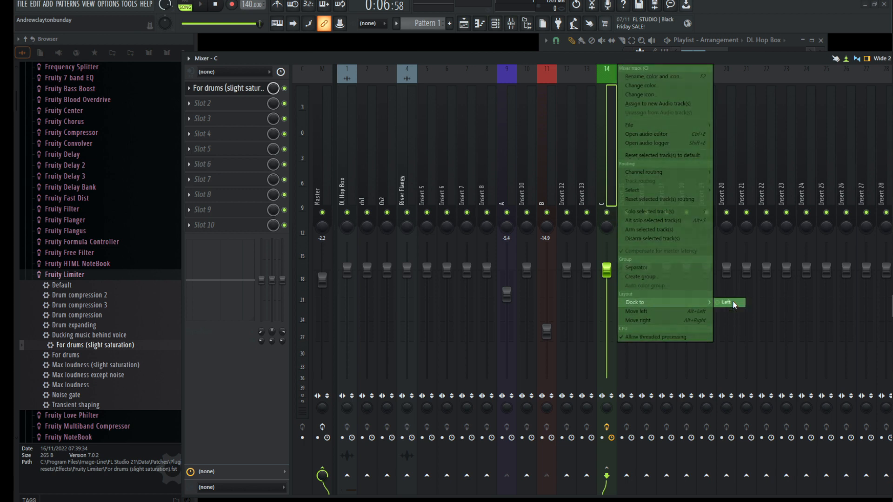
click(734, 304)
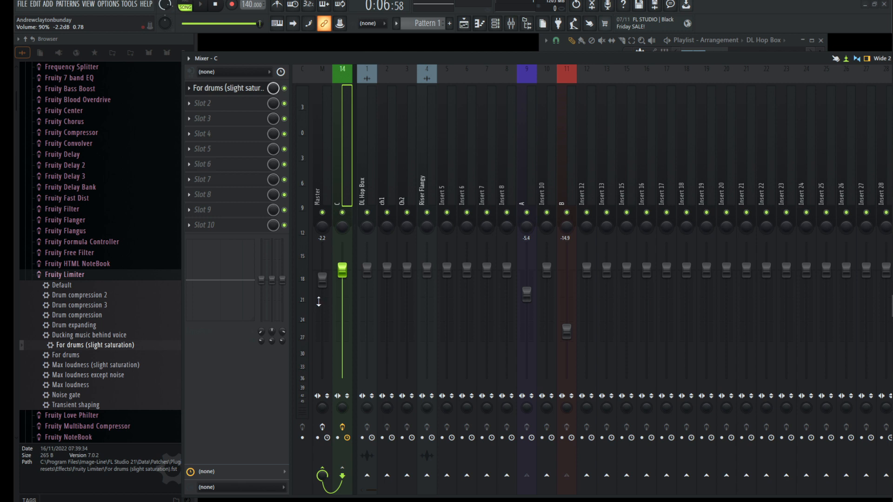
Check the docked track C against the higher-numbered inserts, and dock it back to the Middle section of the mixer
scroll(627, 270, down, 1)
scroll(654, 158, down, 6)
scroll(746, 271, down, 2)
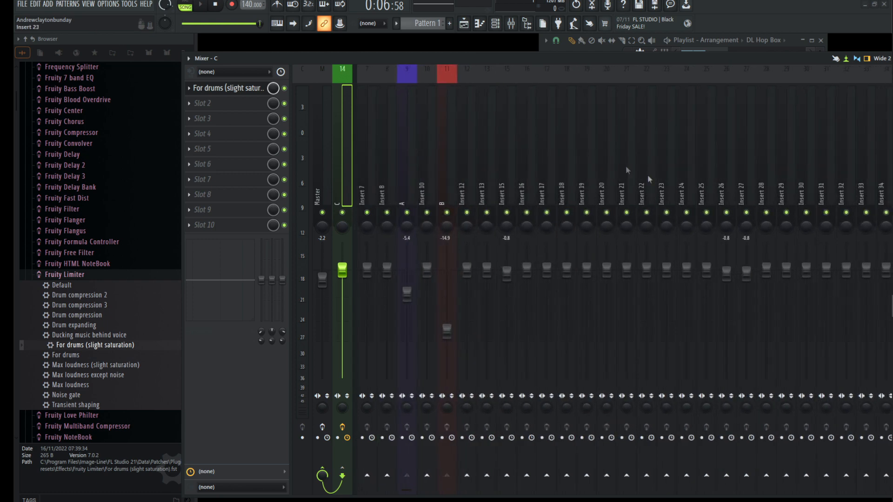
scroll(647, 175, down, 20)
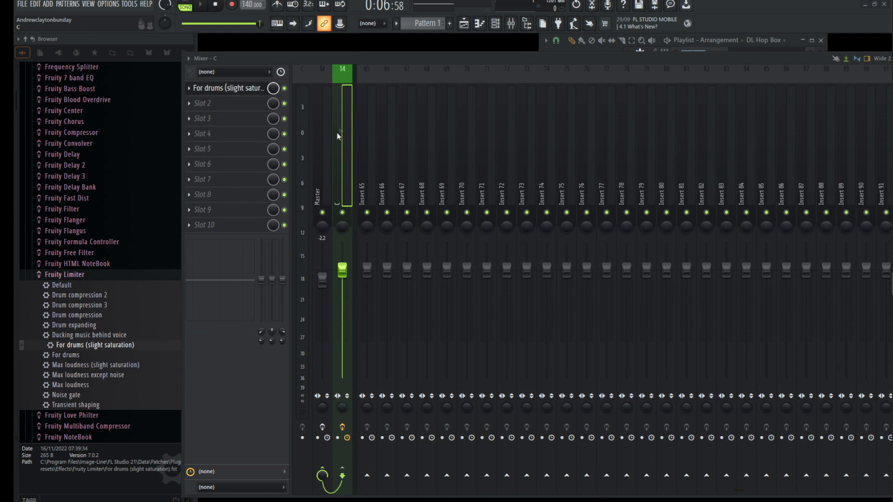
right_click(345, 319)
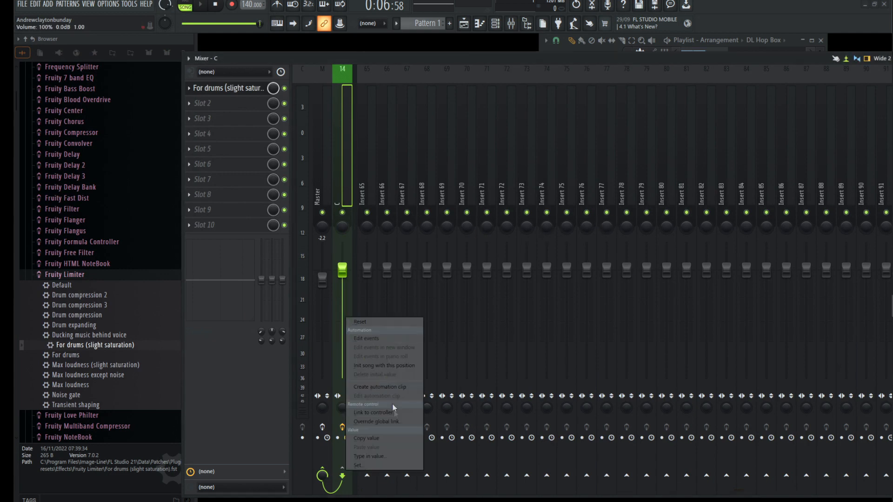
right_click(341, 72)
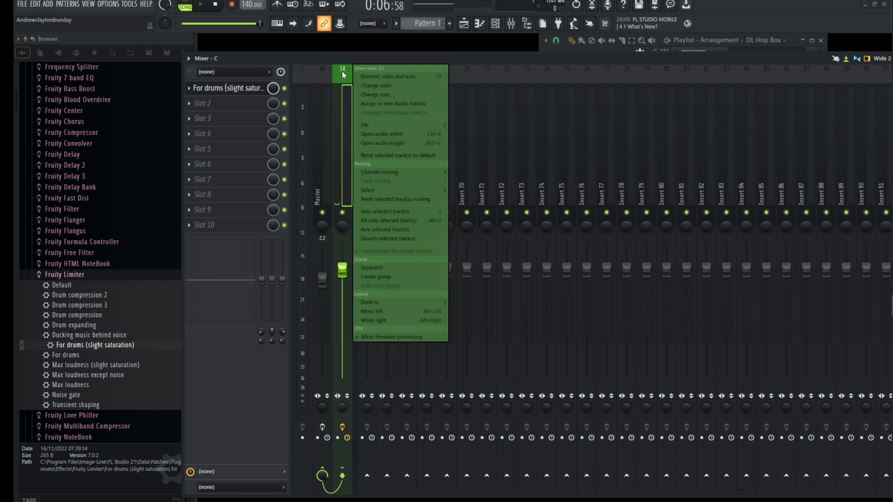
mouse_move(396, 302)
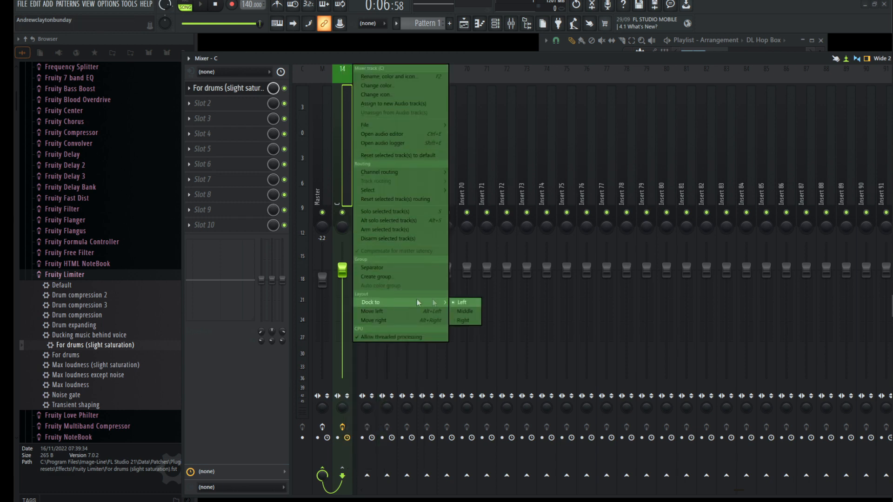
click(464, 309)
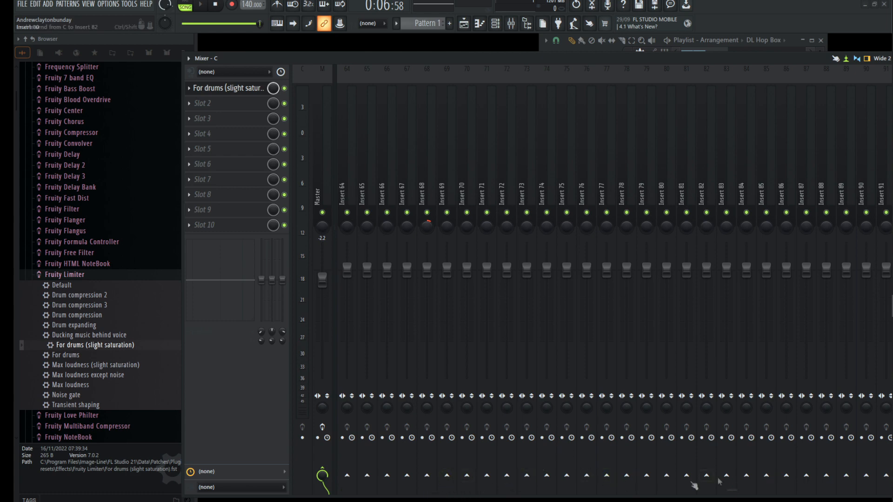
drag(732, 490, 364, 489)
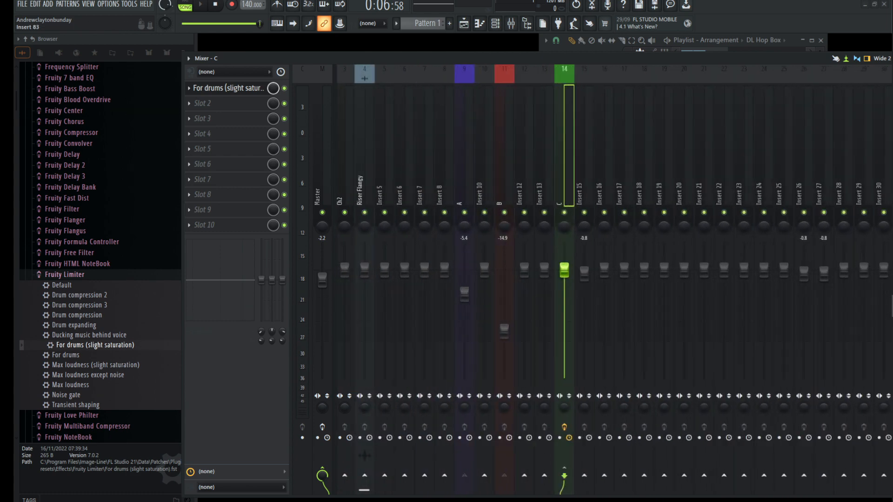